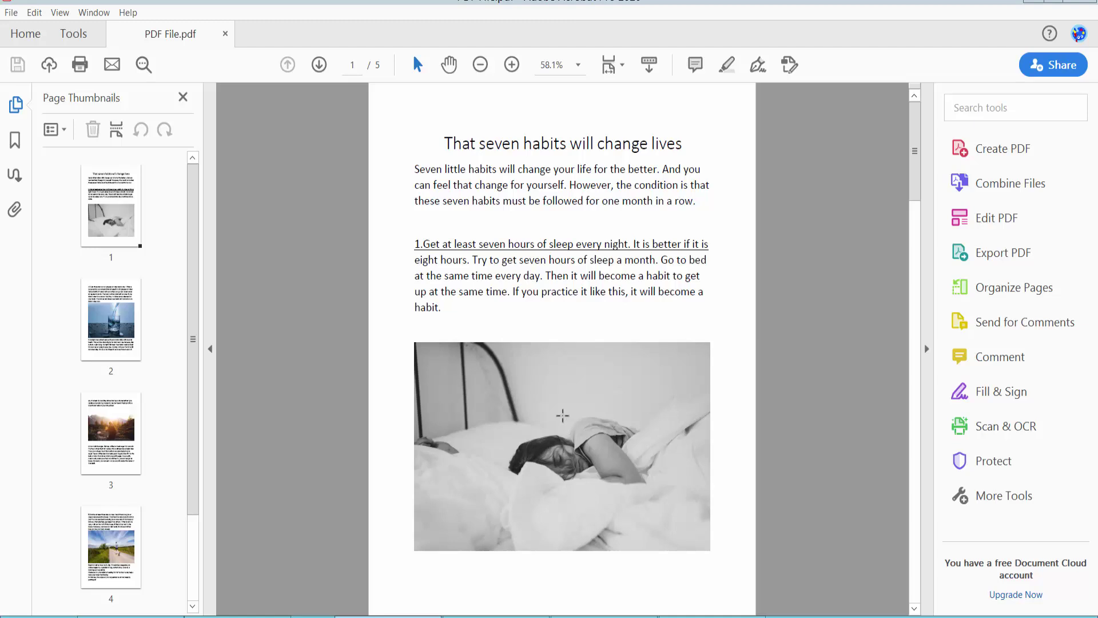
scroll(681, 289, down, 3)
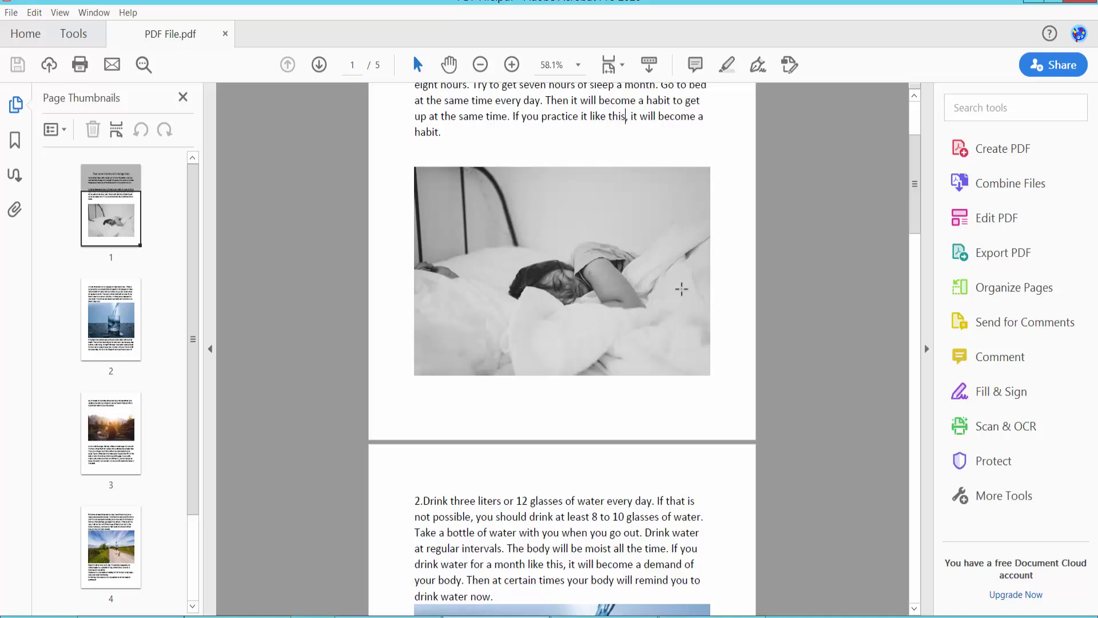
scroll(681, 290, up, 2)
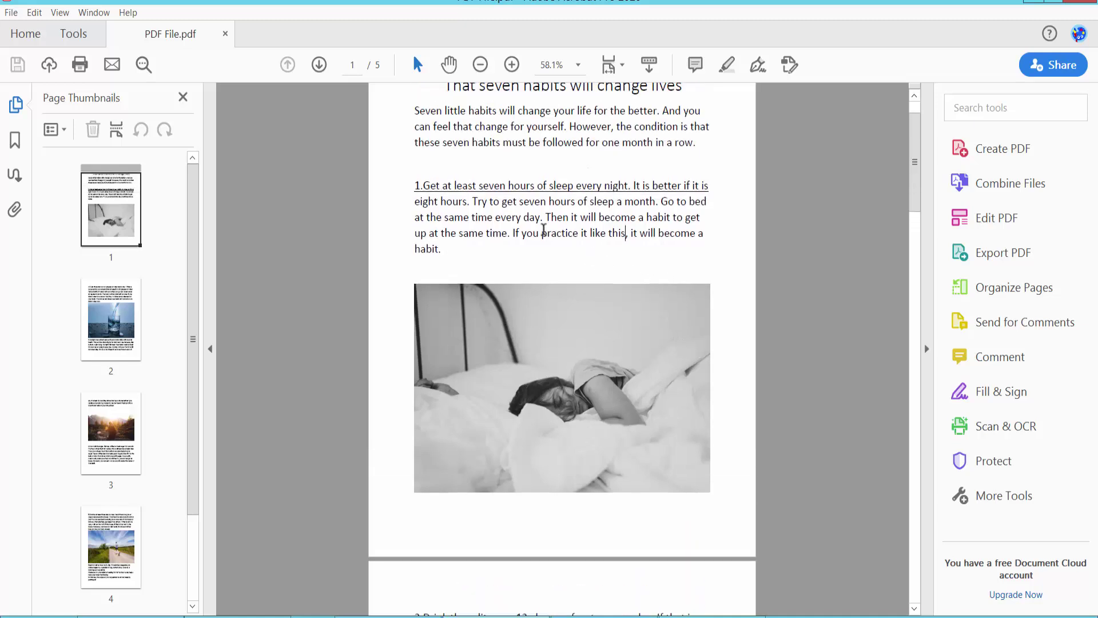
Switch PDF File.pdf into Edit PDF mode from the Tools collection.
click(73, 34)
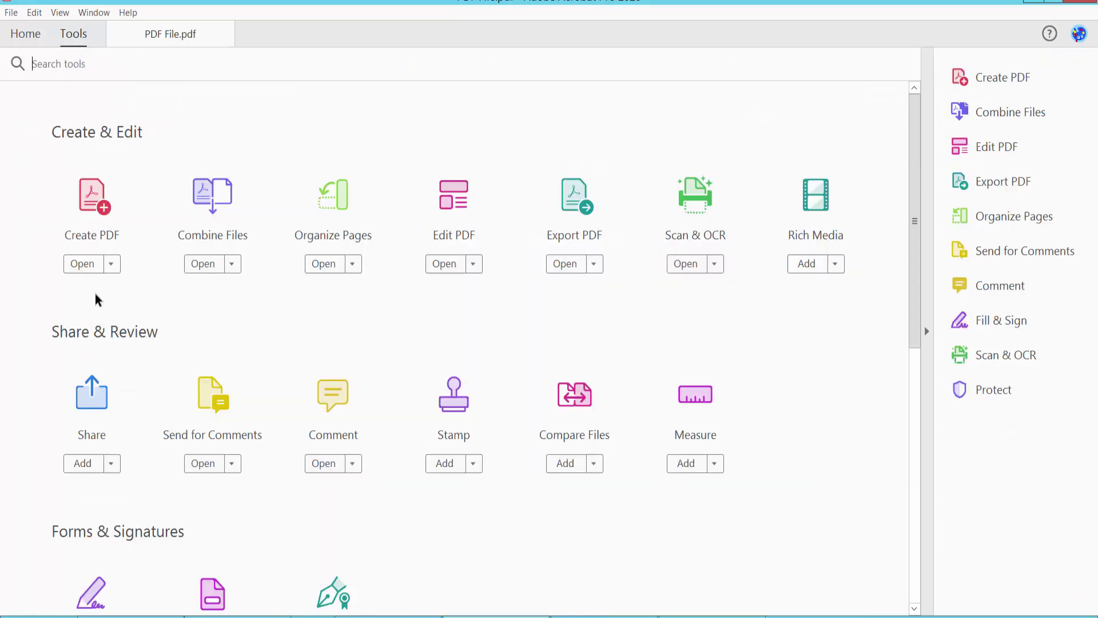
click(454, 212)
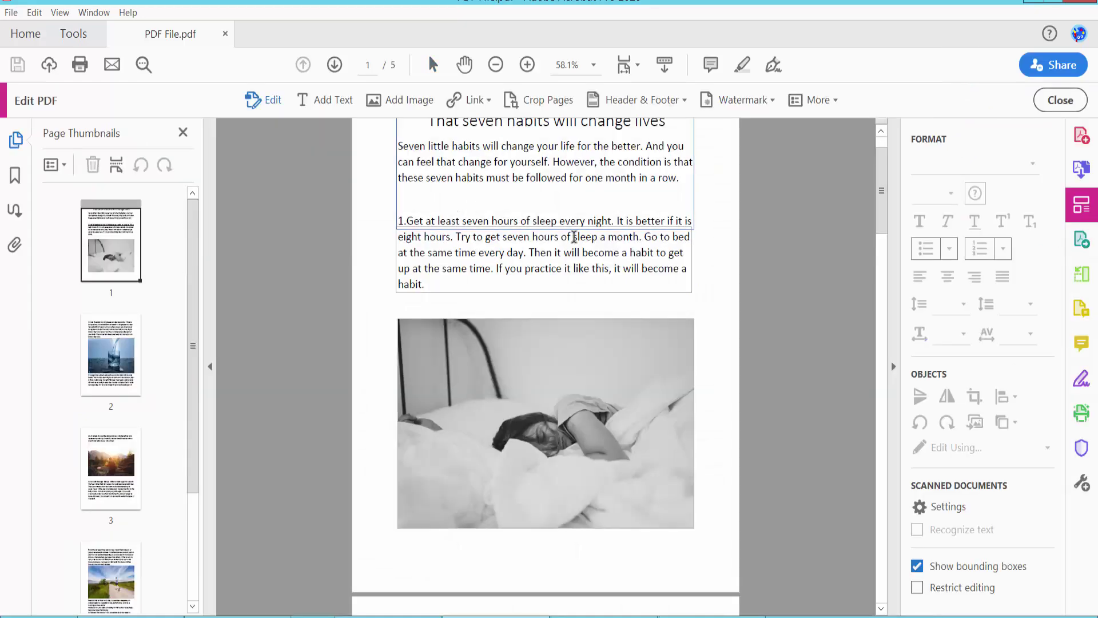
scroll(606, 286, down, 1)
click(542, 365)
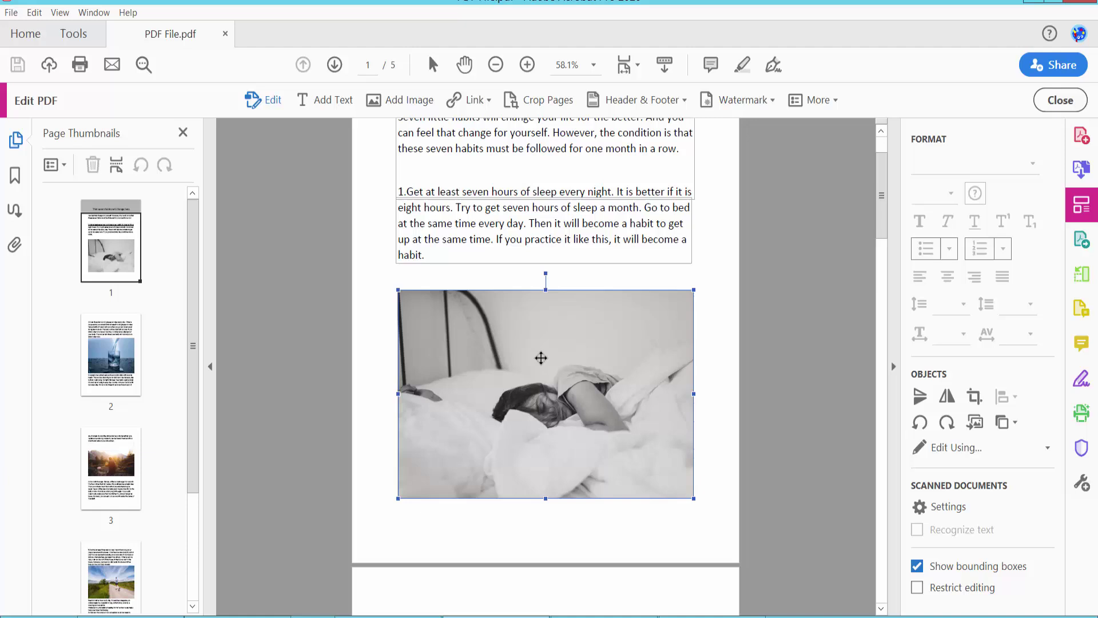
scroll(626, 312, down, 2)
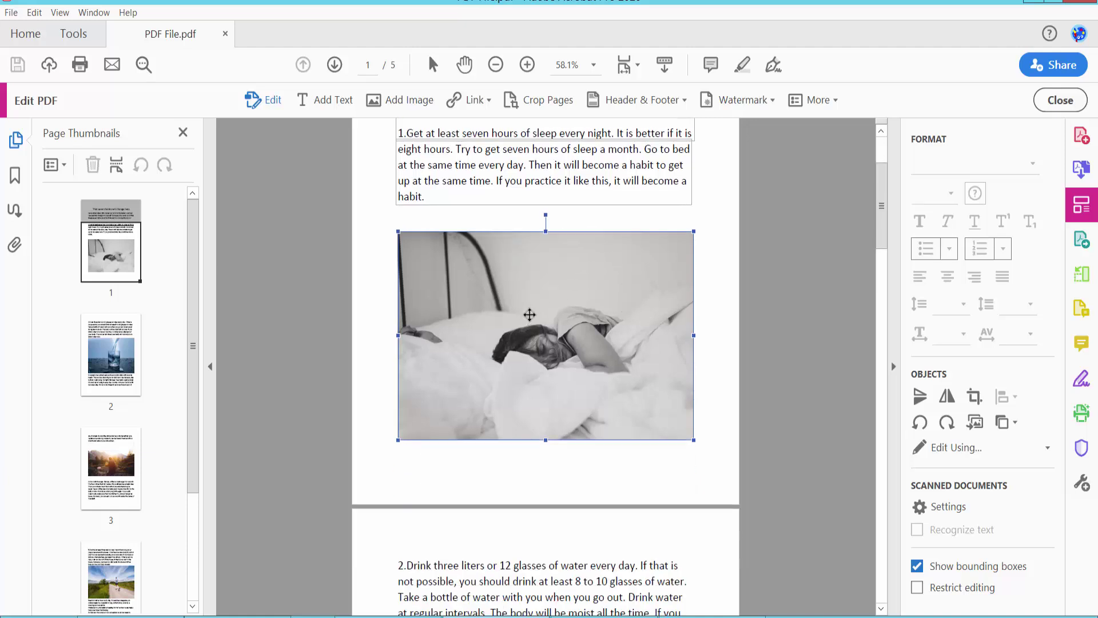
right_click(551, 307)
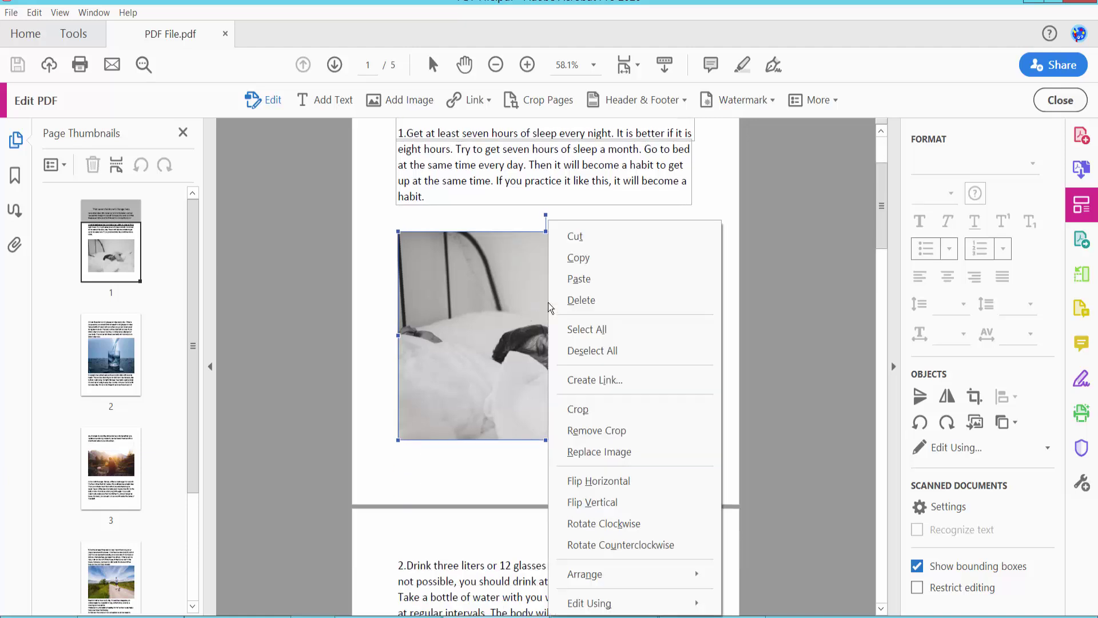
click(603, 524)
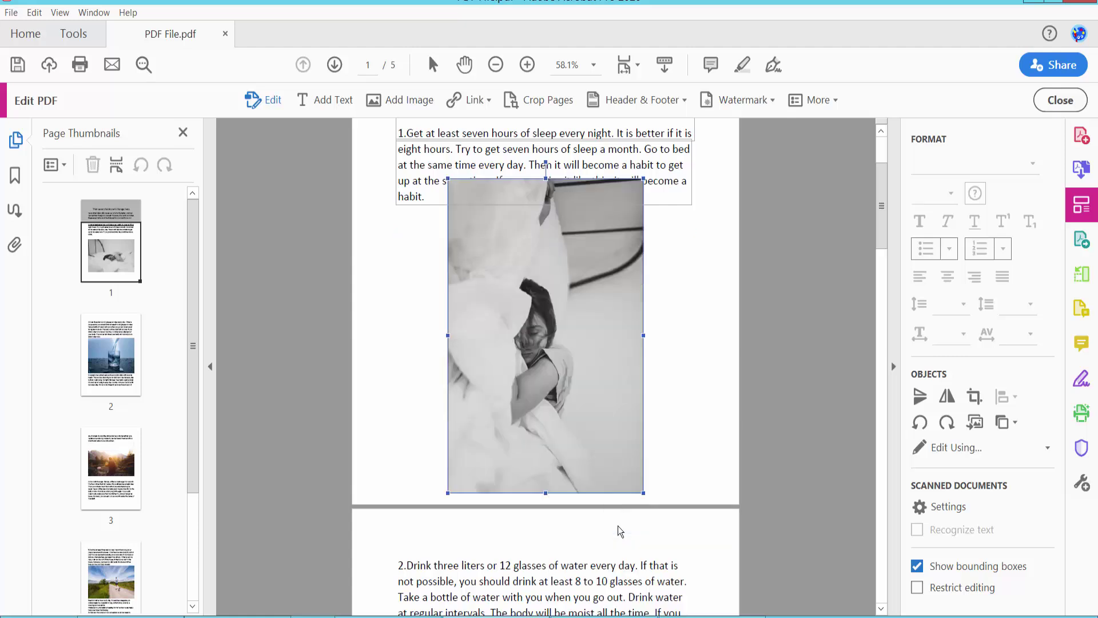
right_click(563, 337)
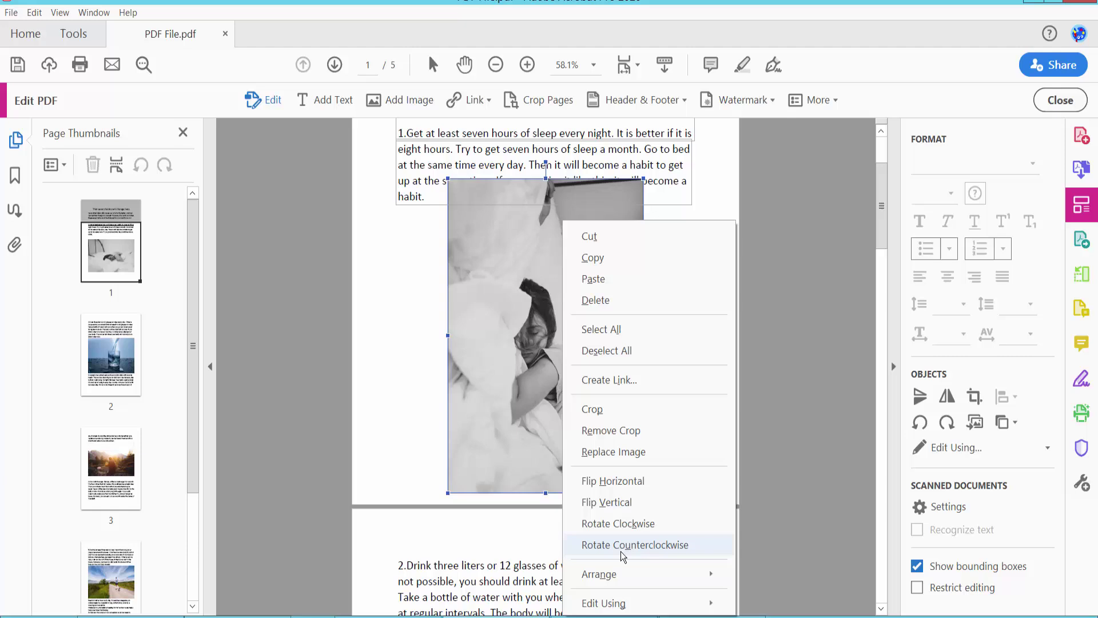
click(635, 544)
right_click(536, 348)
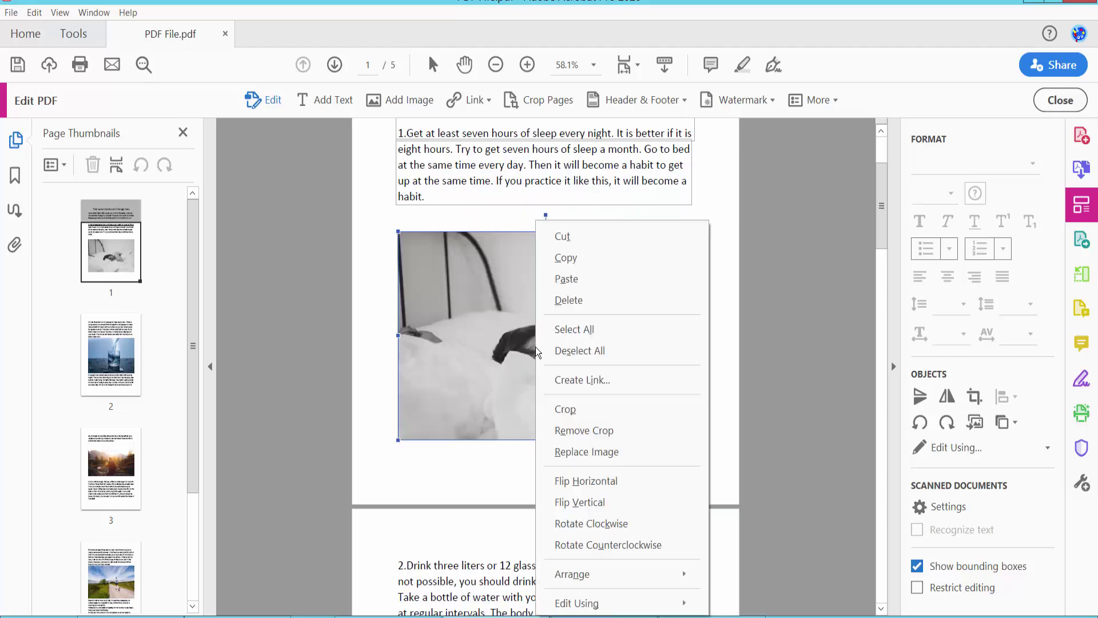
click(608, 544)
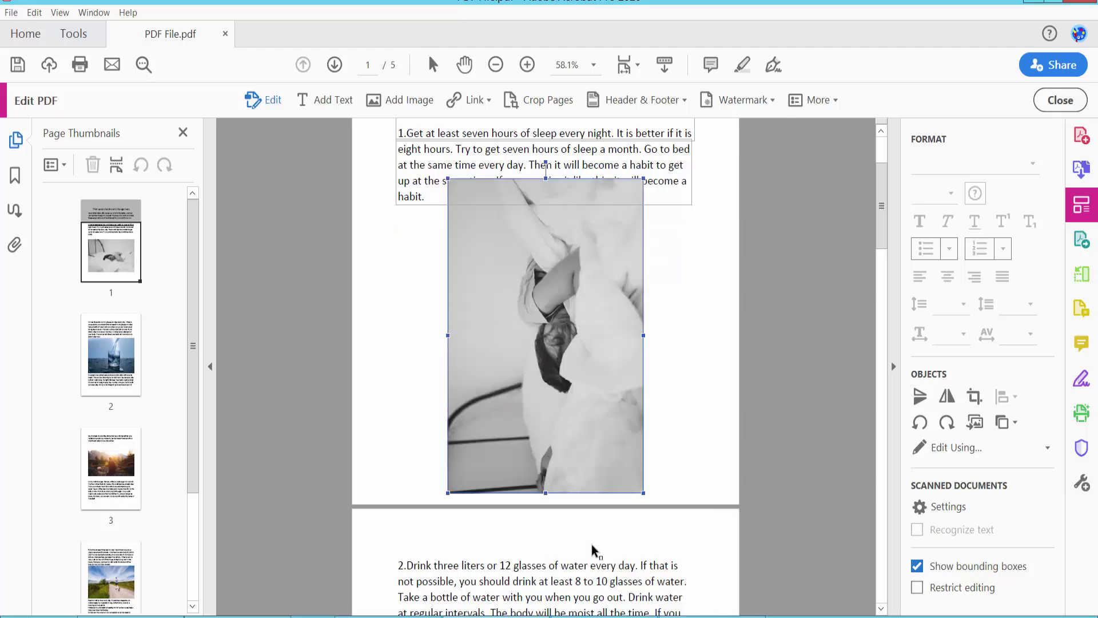
right_click(560, 375)
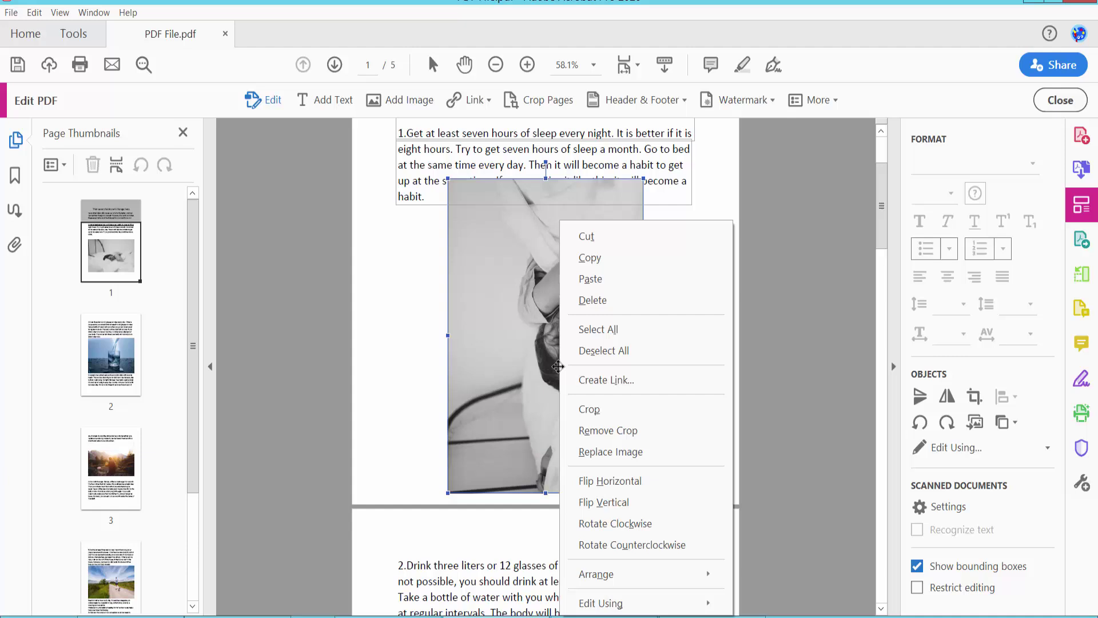
click(610, 547)
right_click(603, 332)
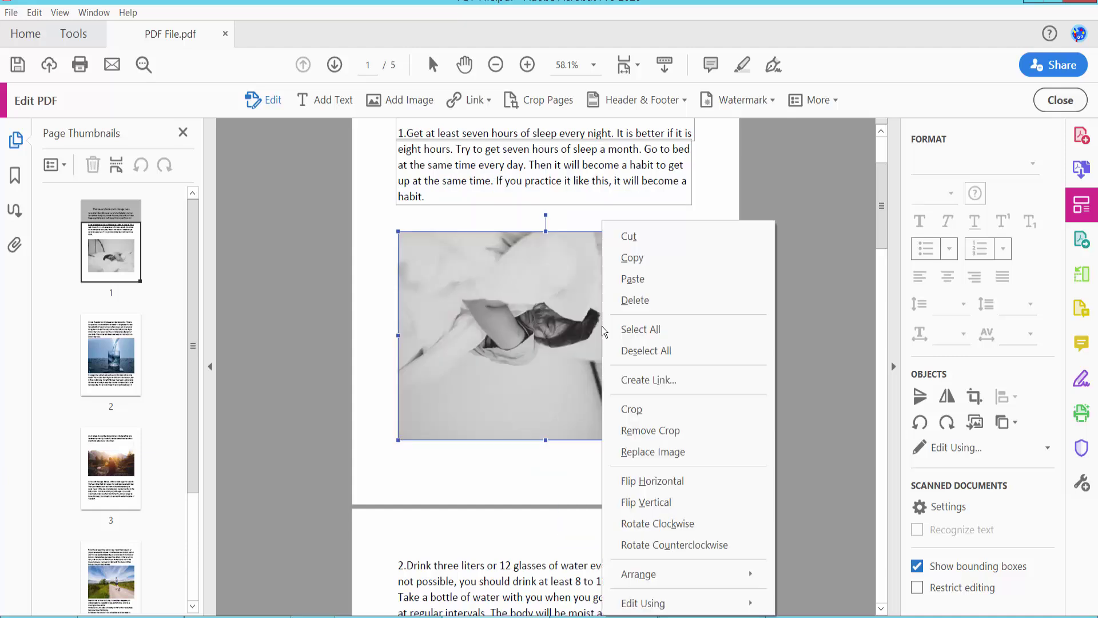
click(652, 481)
right_click(585, 342)
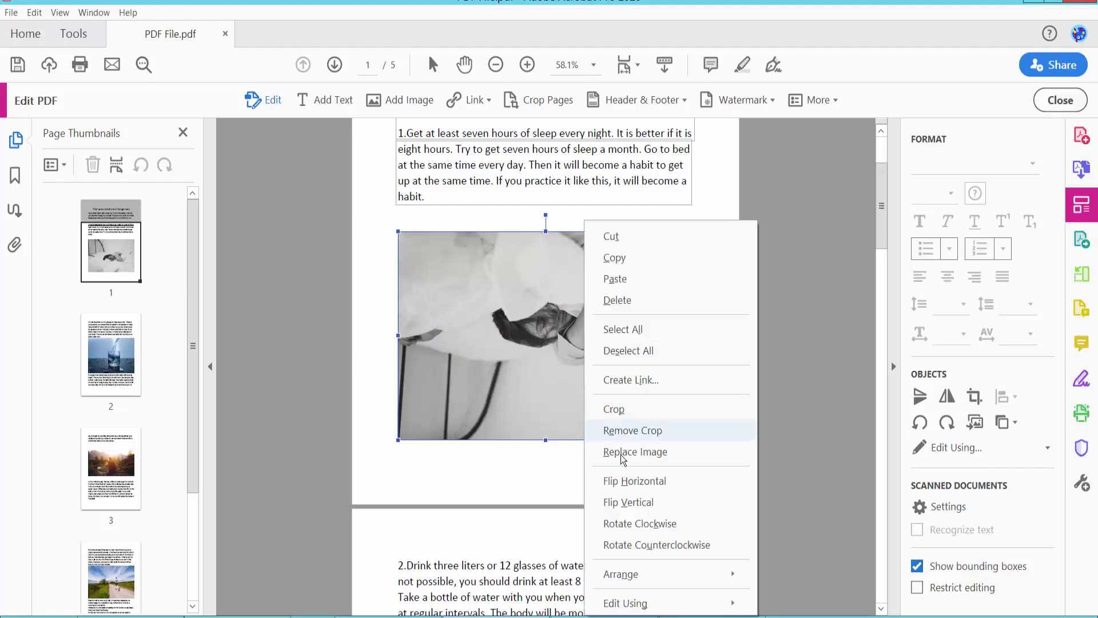
click(628, 502)
click(720, 360)
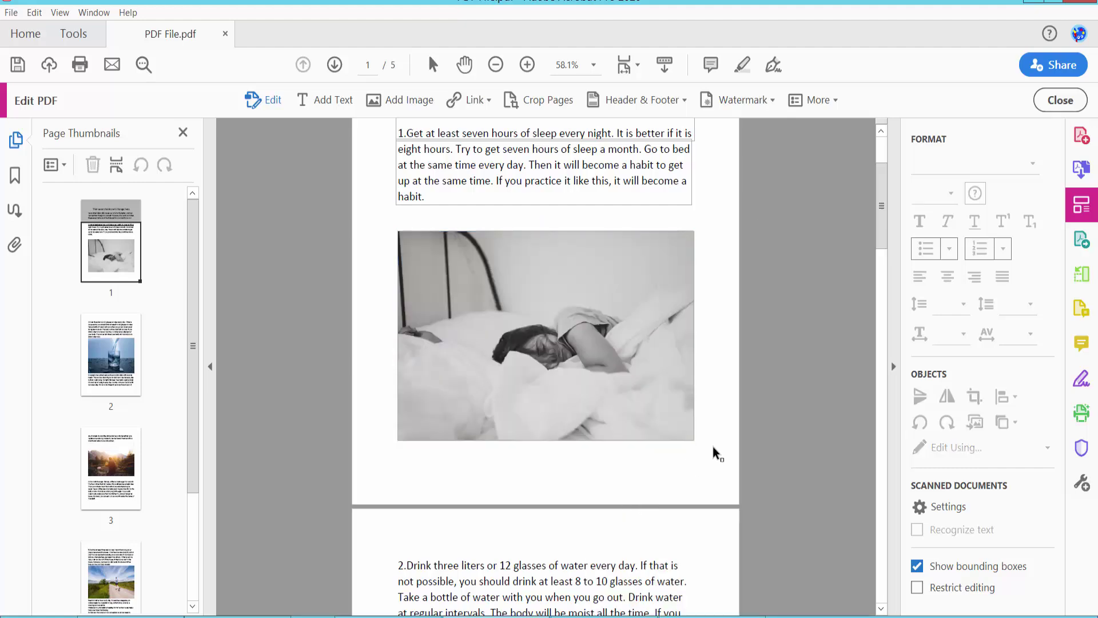
scroll(721, 361, down, 8)
Rotate the page-2 water-glass photo to portrait, back to landscape, then to portrait again.
click(565, 313)
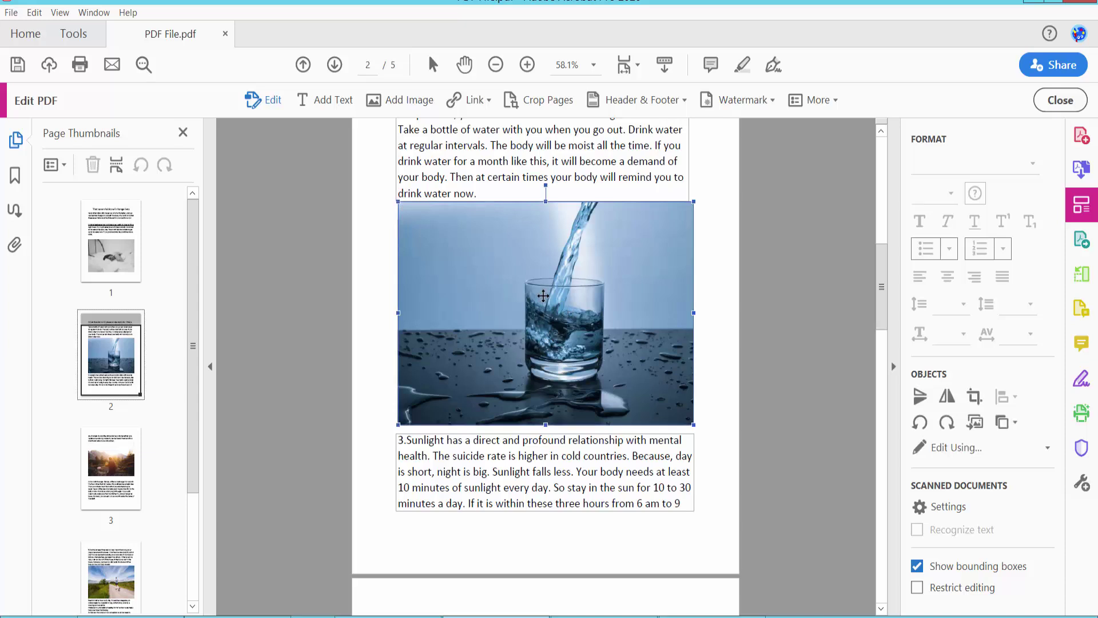
right_click(544, 296)
click(600, 524)
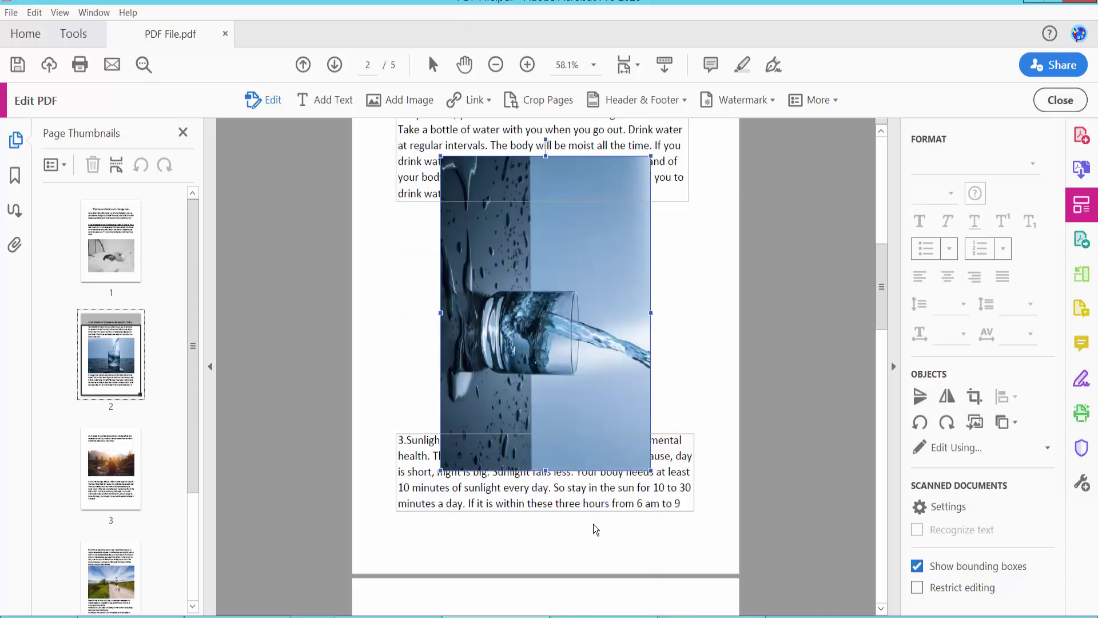
right_click(556, 353)
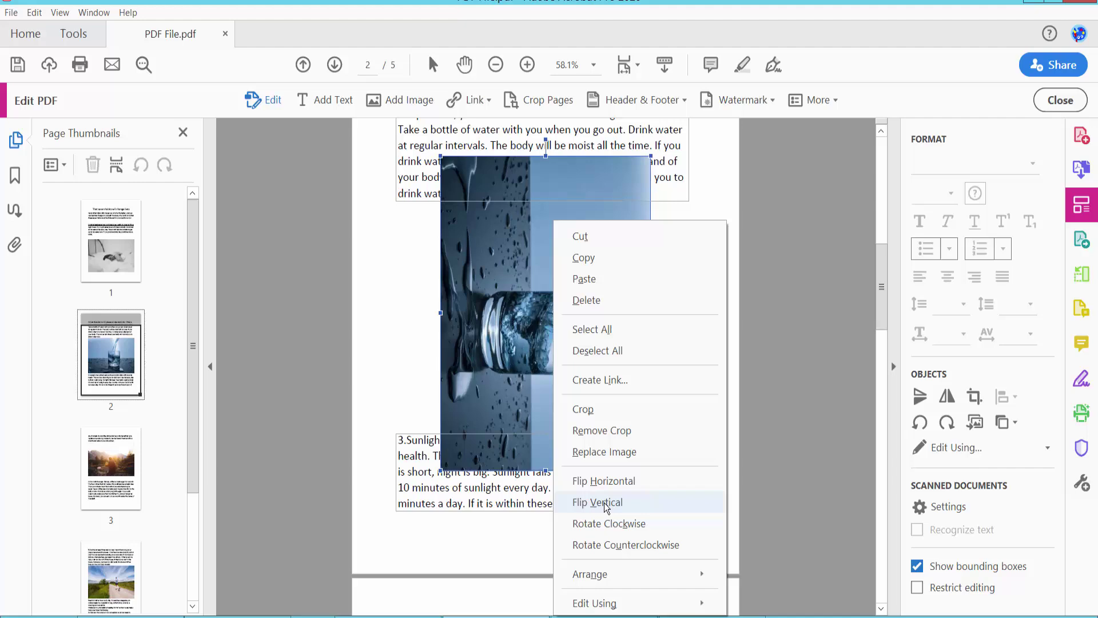
click(625, 544)
right_click(539, 352)
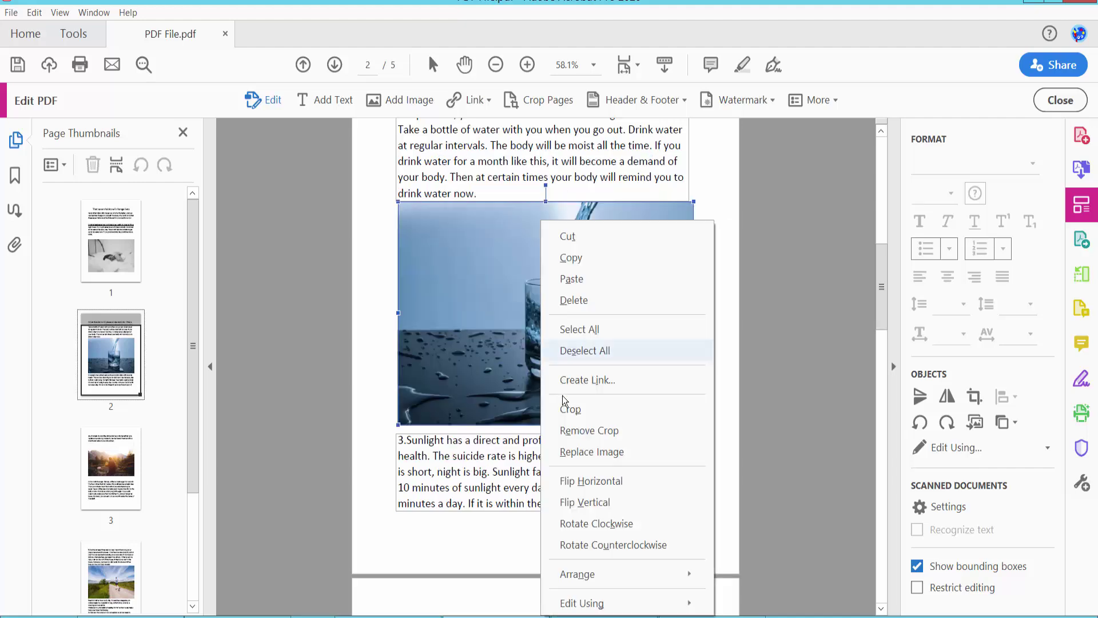
click(626, 544)
Turn the water-glass photo upside down, rotate it to portrait, then back to upside-down landscape.
right_click(566, 231)
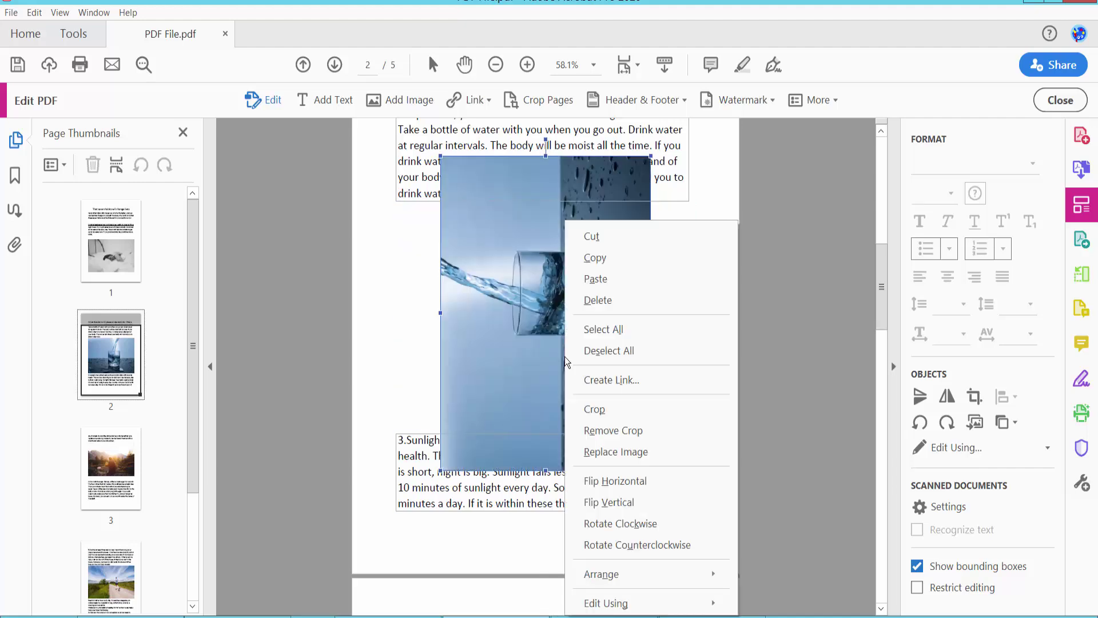
click(626, 544)
right_click(574, 358)
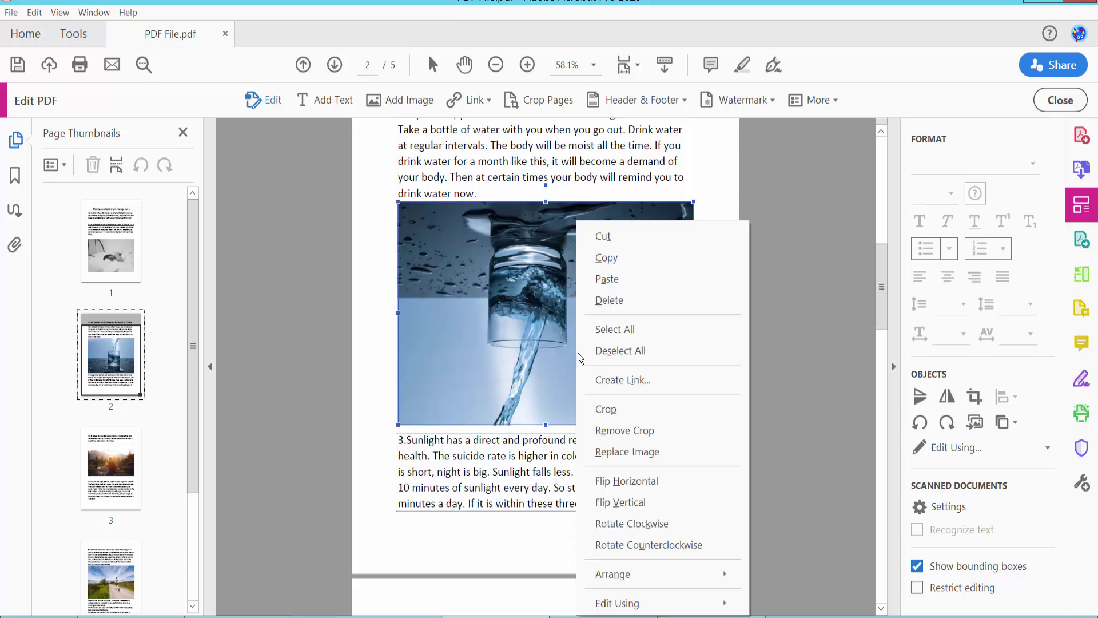
click(643, 545)
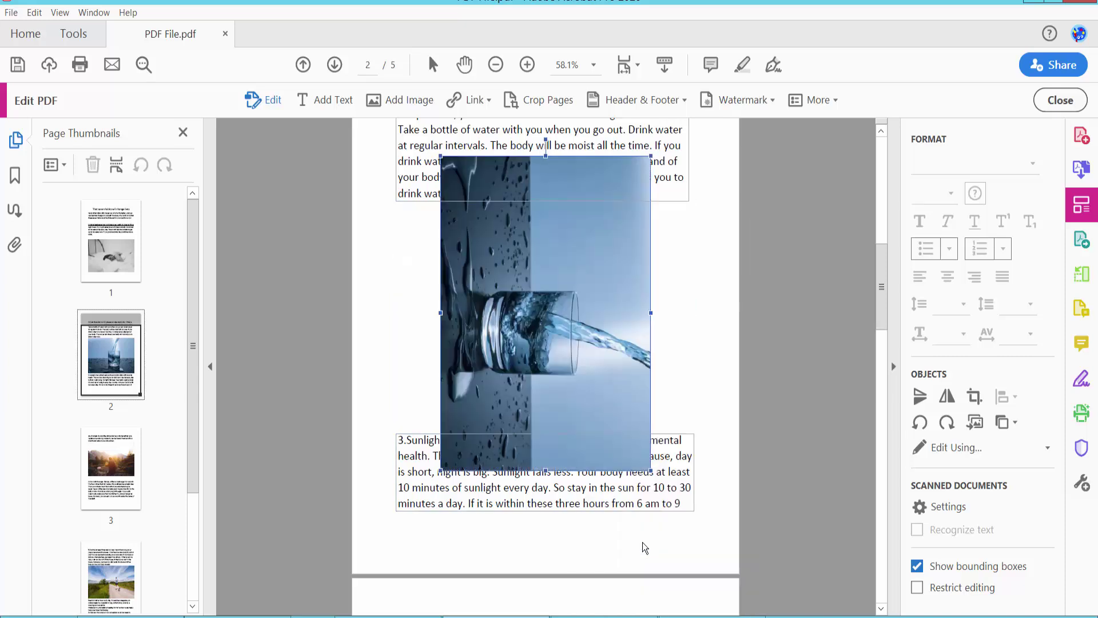
right_click(566, 350)
click(622, 524)
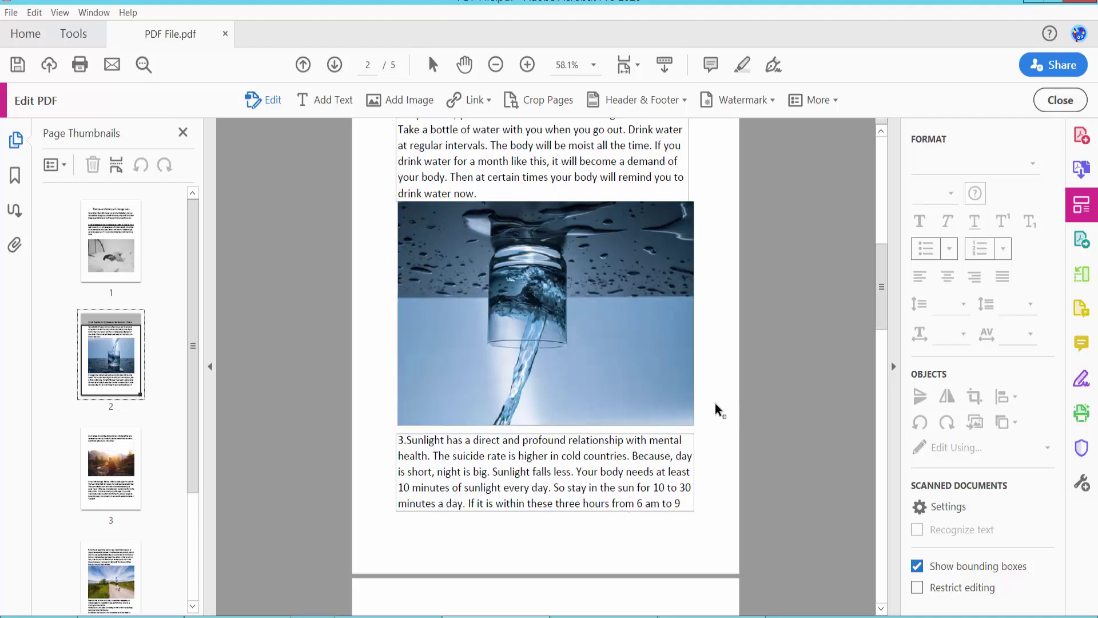
scroll(455, 343, up, 2)
scroll(421, 343, down, 1)
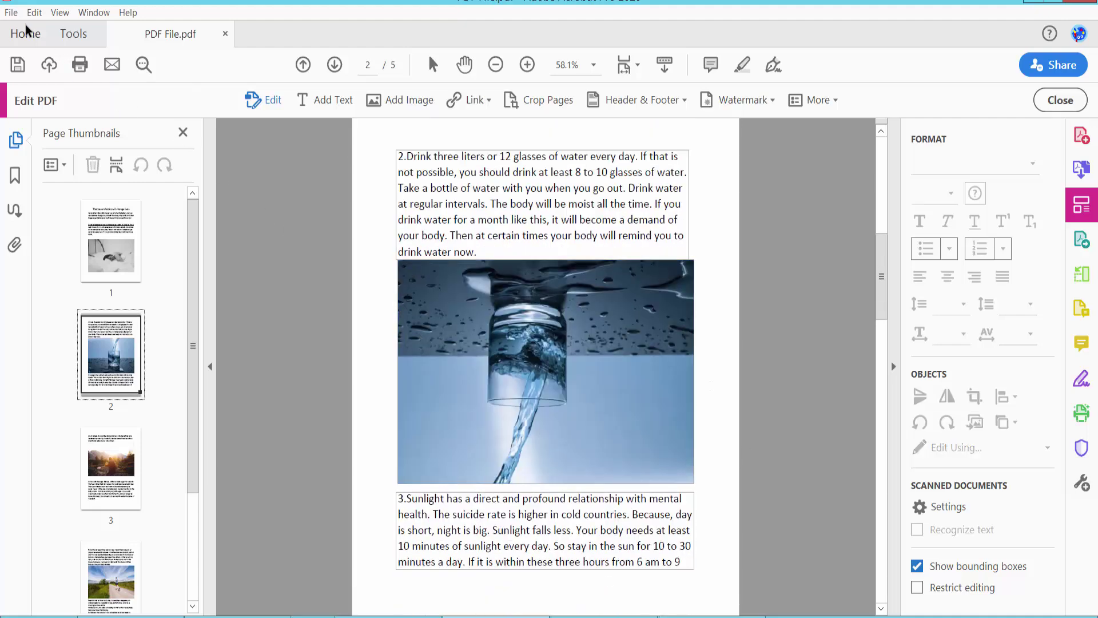
Save PDF File.pdf with the upside-down water-glass photo from the File menu.
click(11, 12)
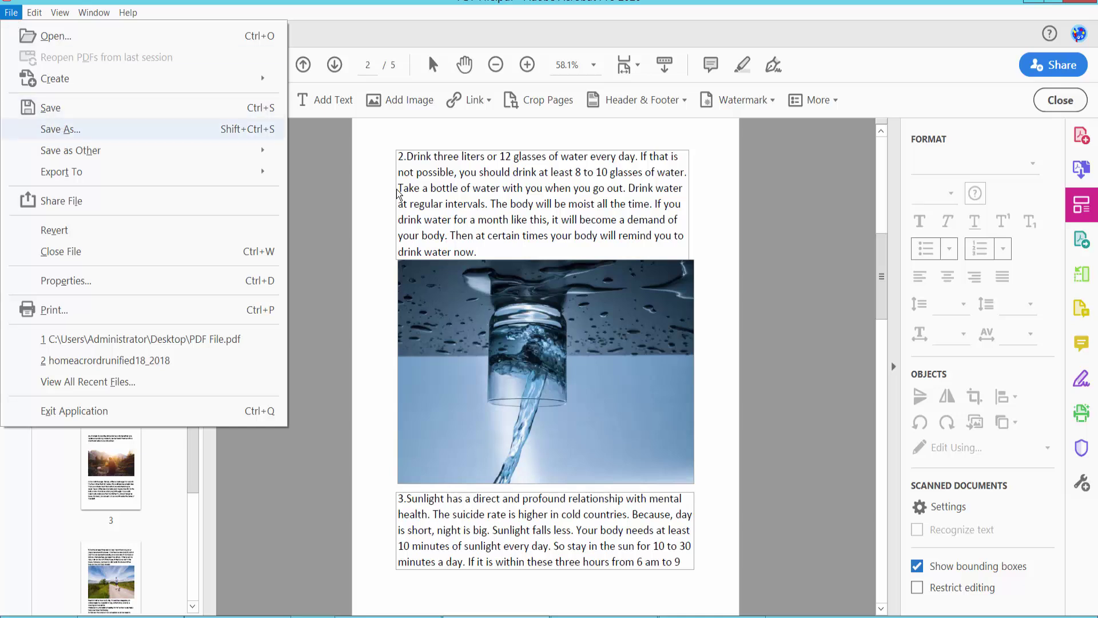
click(727, 258)
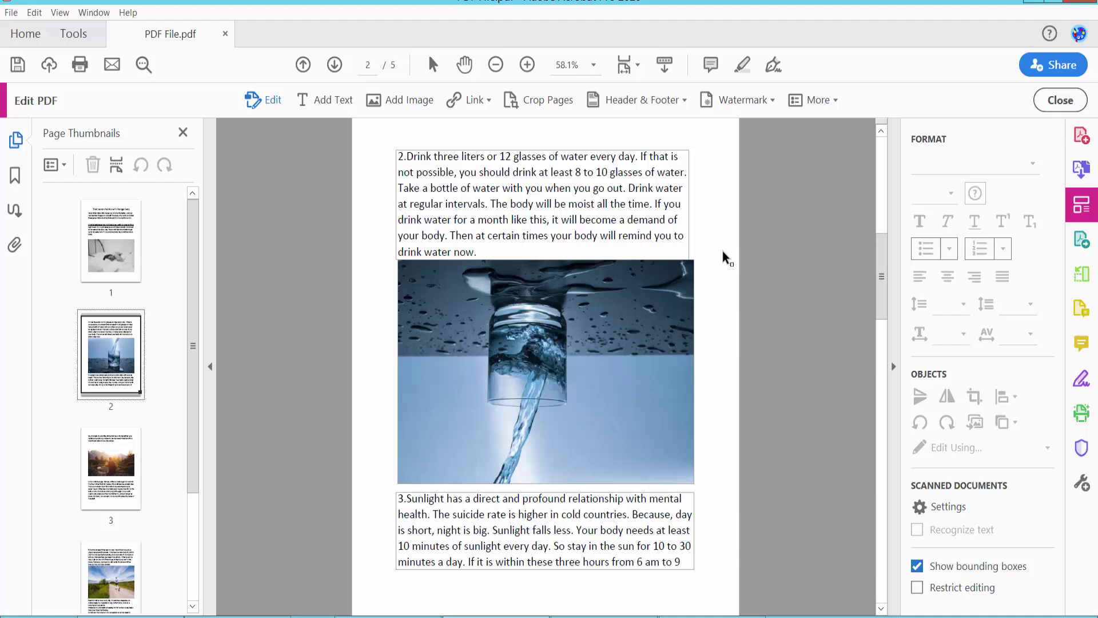